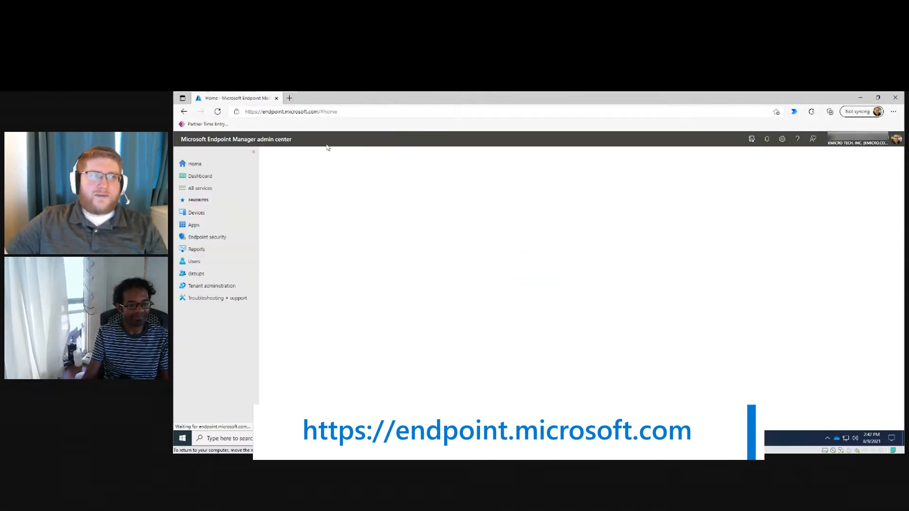
Open the list of all apps and search it for "power".
click(215, 229)
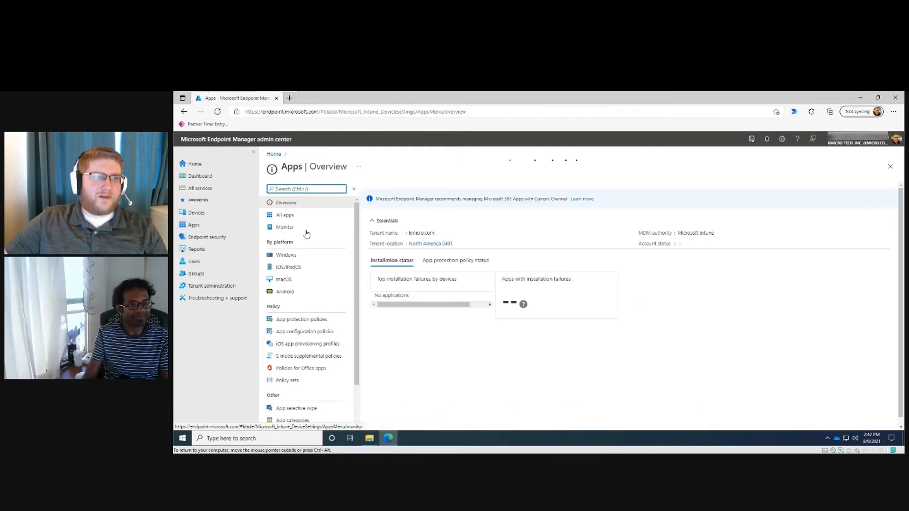
click(303, 226)
click(302, 219)
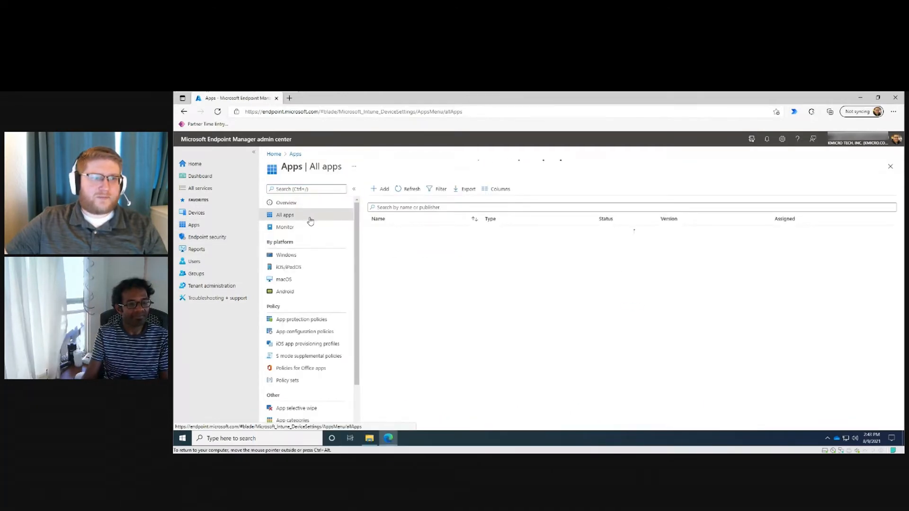
click(444, 208)
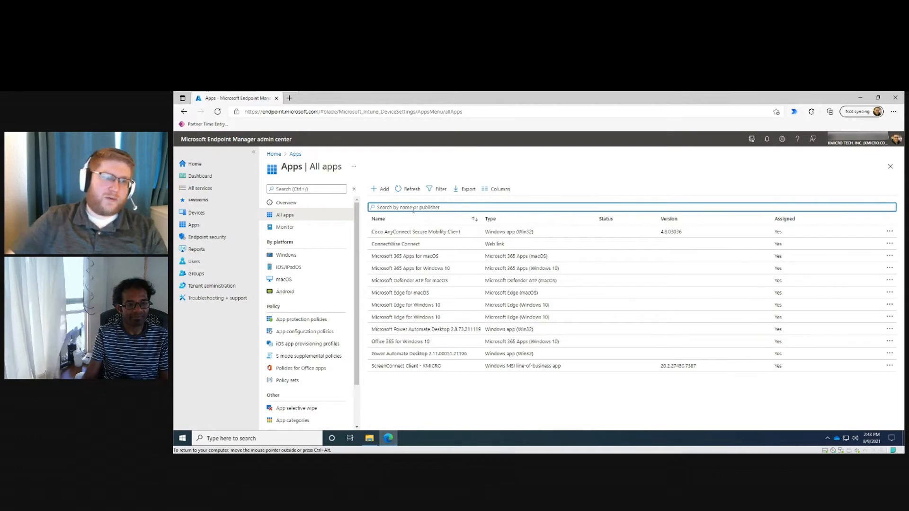
text(power)
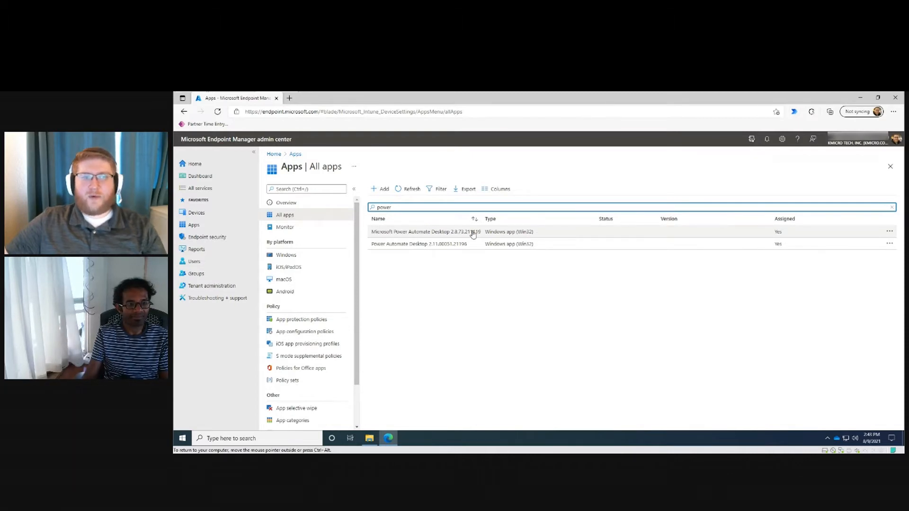
Open Microsoft Power Automate Desktop 2.8.73.211119 and review its user install status and device install status.
click(415, 233)
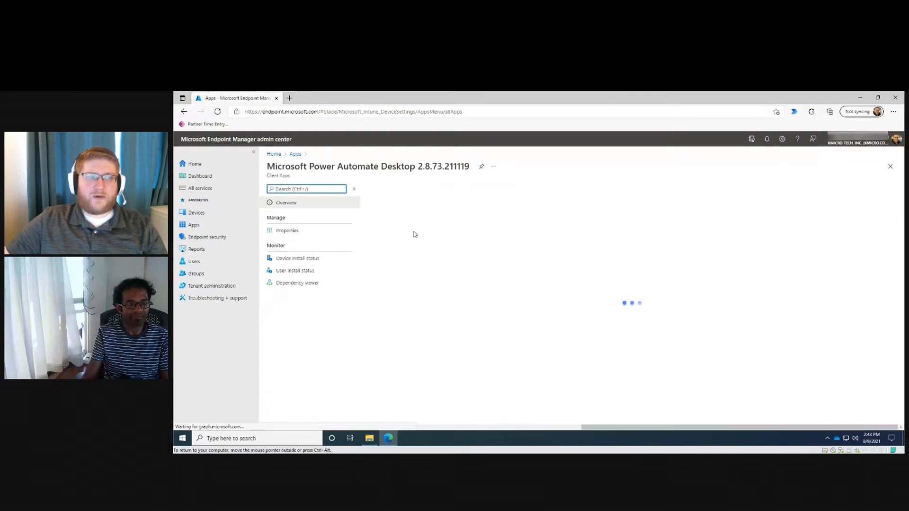
click(303, 273)
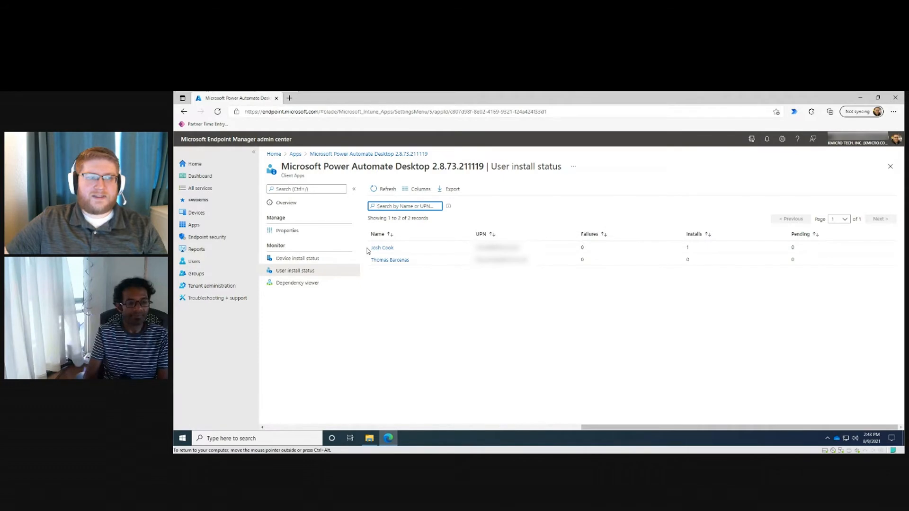
drag(431, 166, 474, 166)
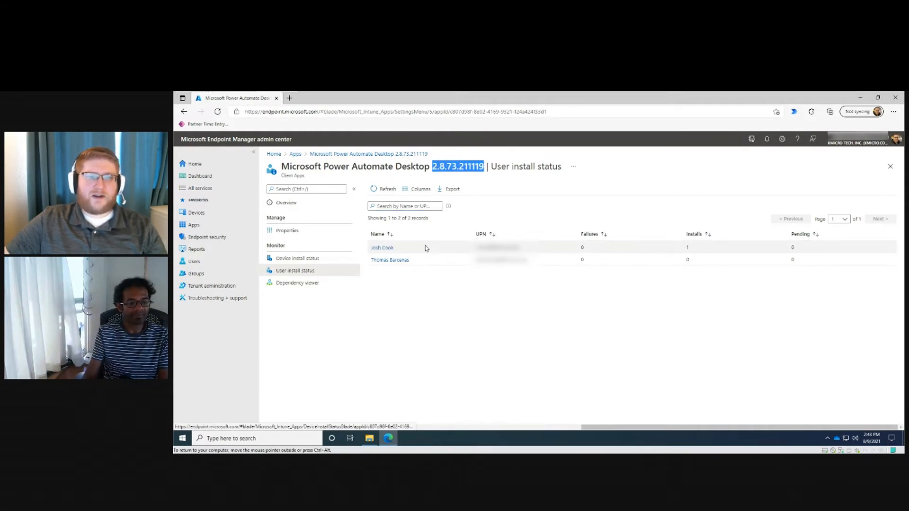
click(317, 259)
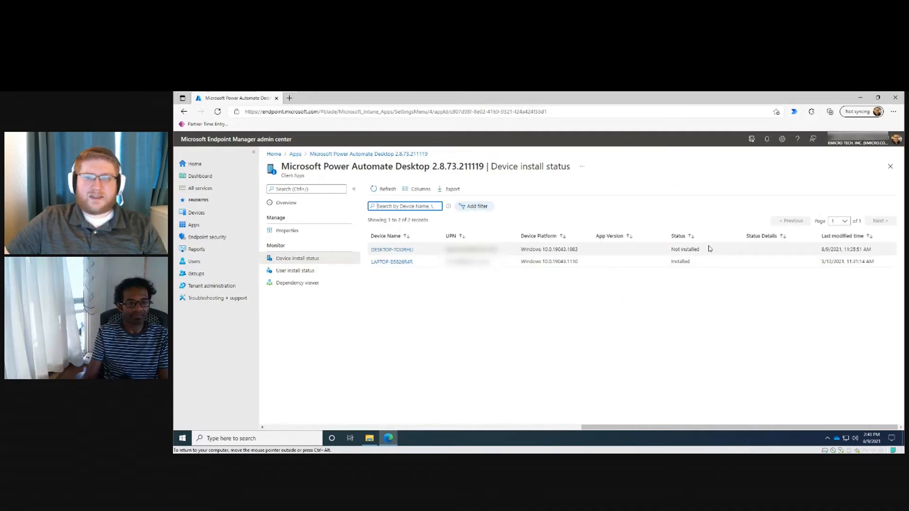
drag(708, 248, 447, 249)
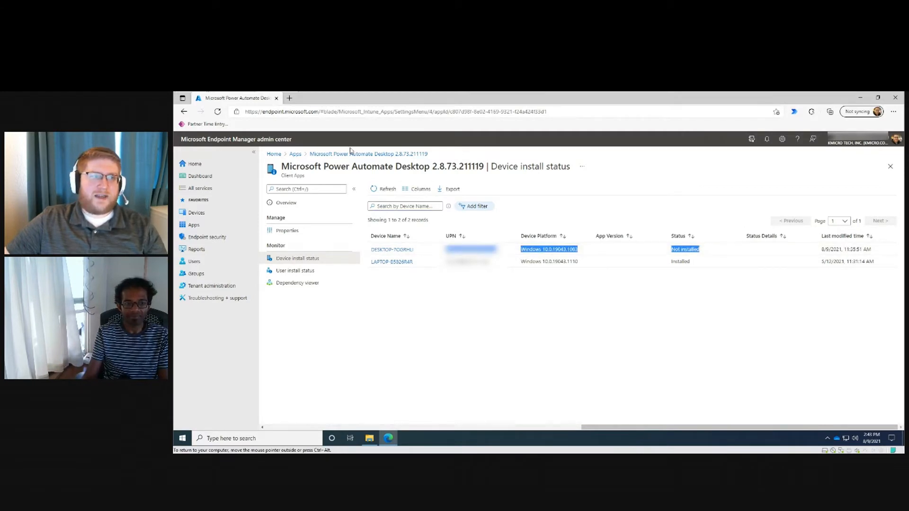
Return to the apps list, open Power Automate Desktop 2.11.00051.21196 and review its device install status, user install status and overview.
click(293, 155)
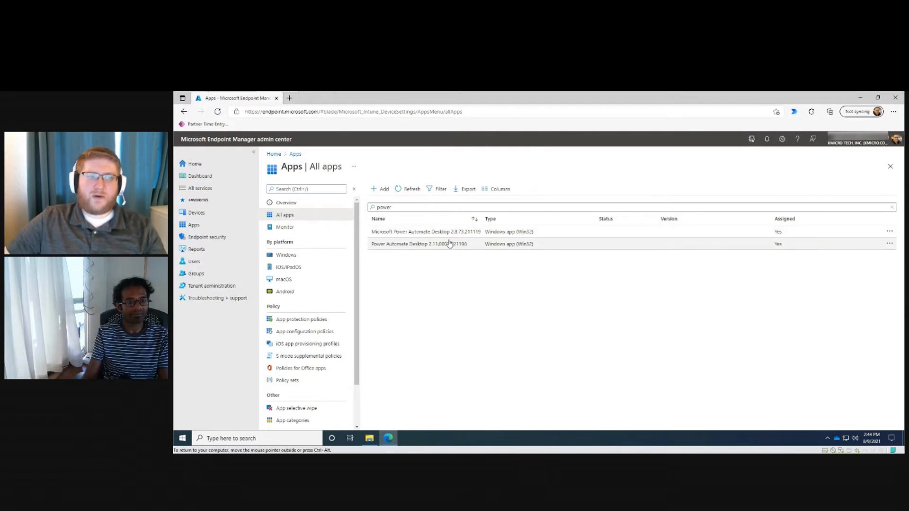
click(423, 244)
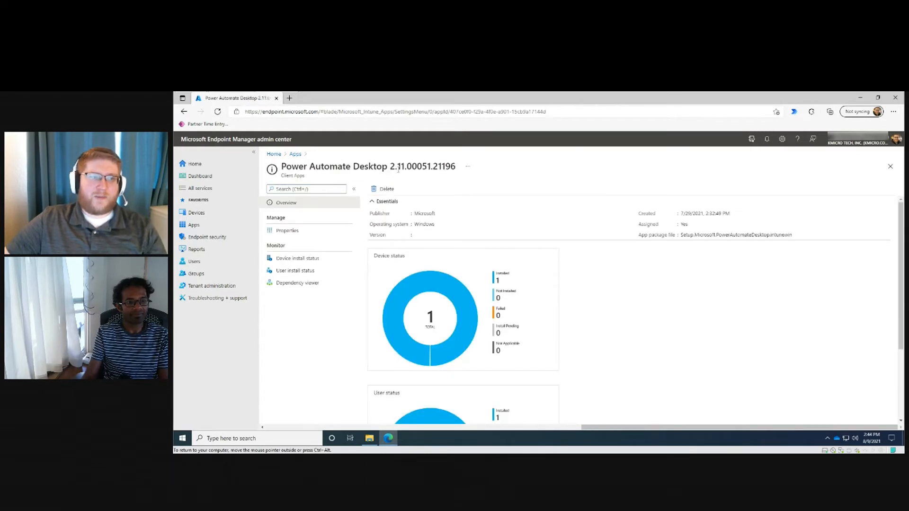
click(307, 259)
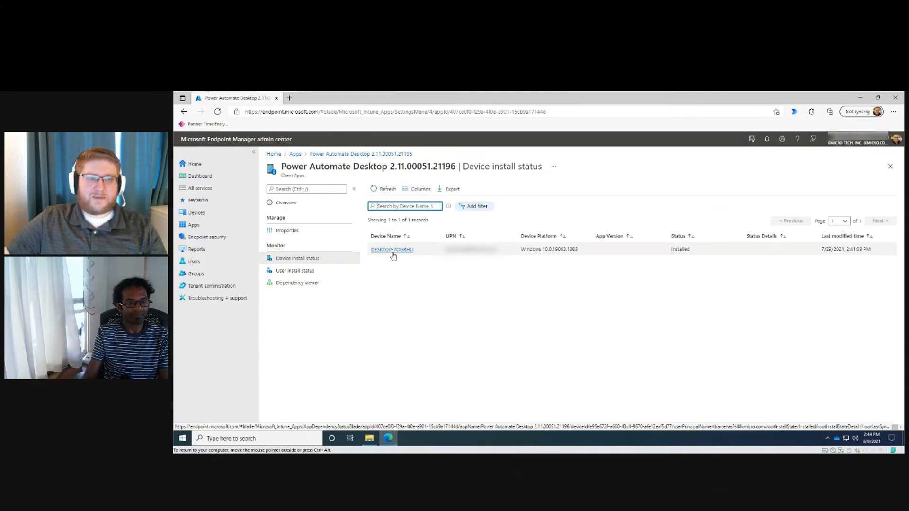
click(295, 273)
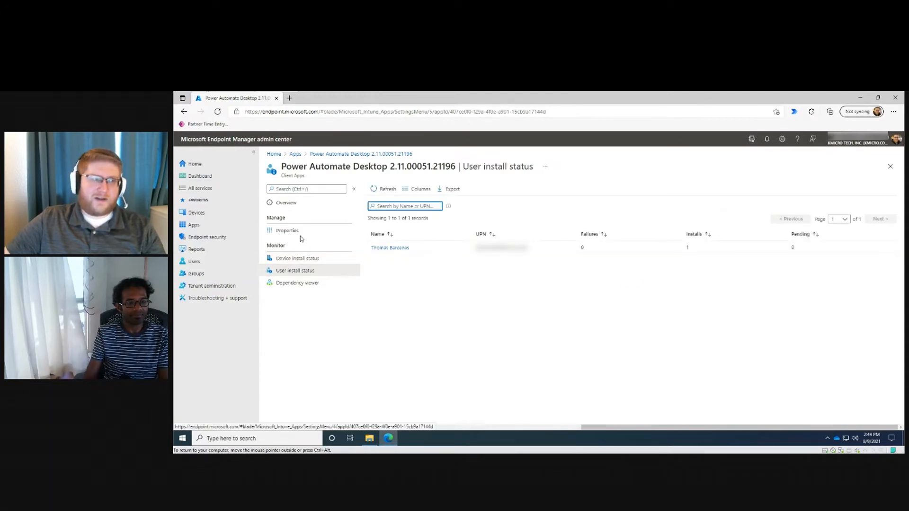
click(294, 203)
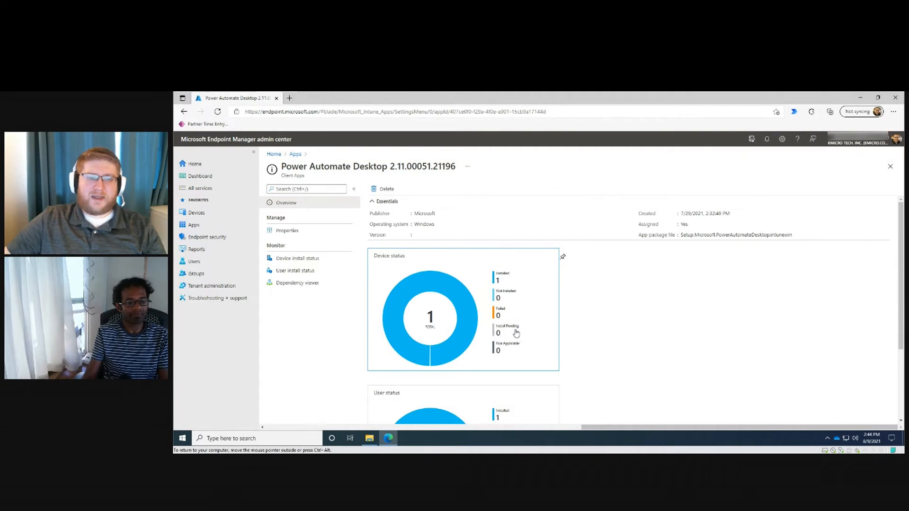
scroll(515, 332, down, 2)
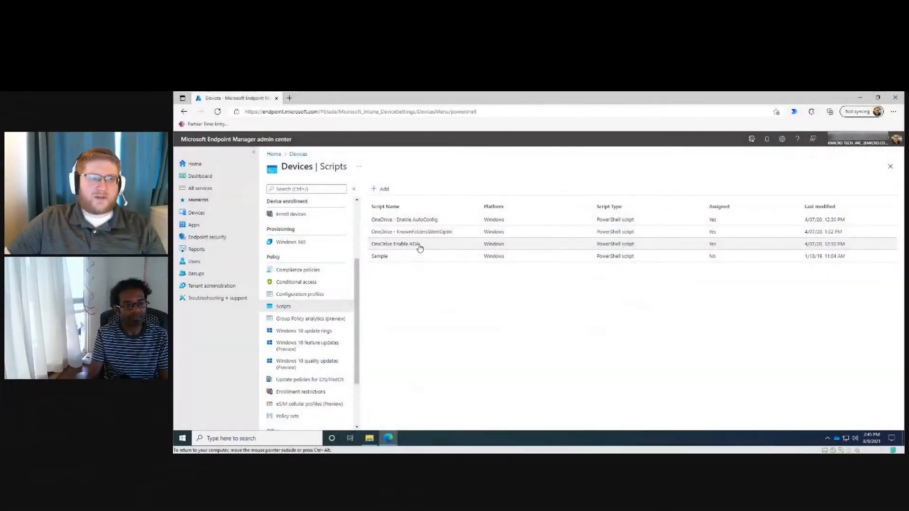
Open the OneDrive Enable ADAL script and review its overview results and the execution status of each device.
click(420, 245)
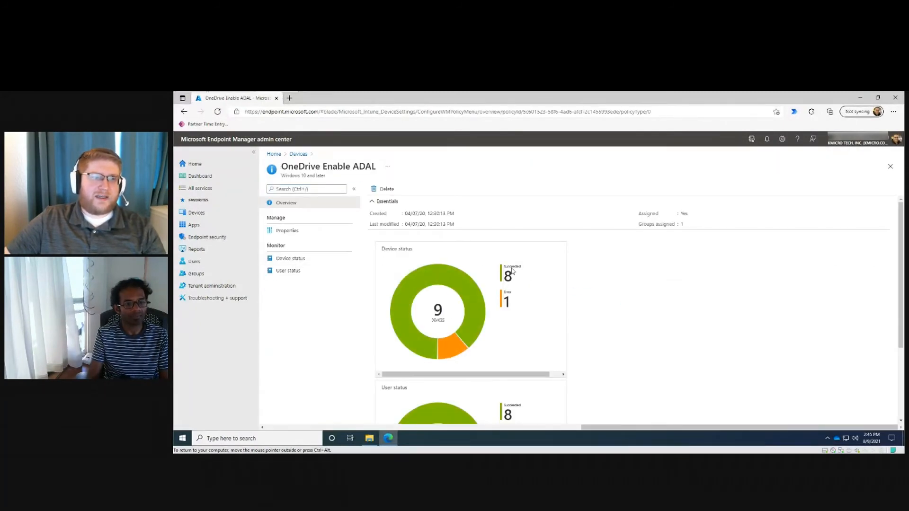
drag(281, 166, 372, 166)
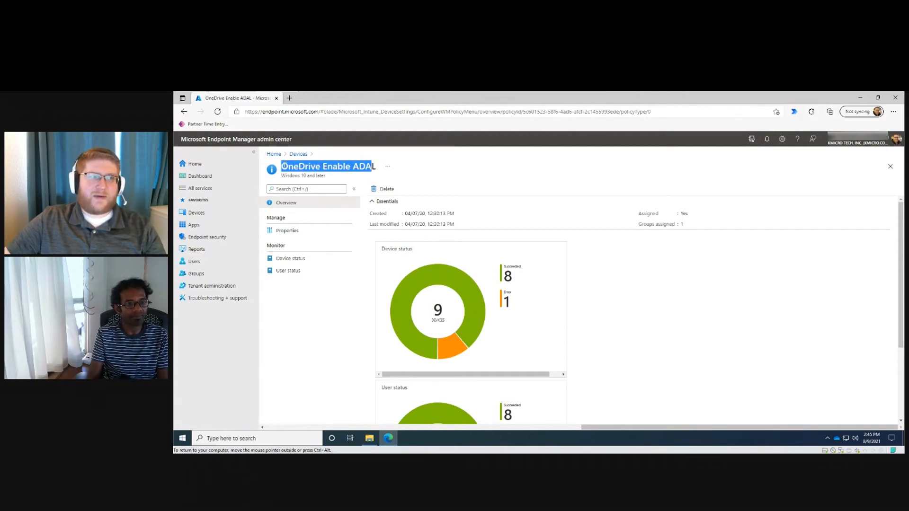
click(282, 165)
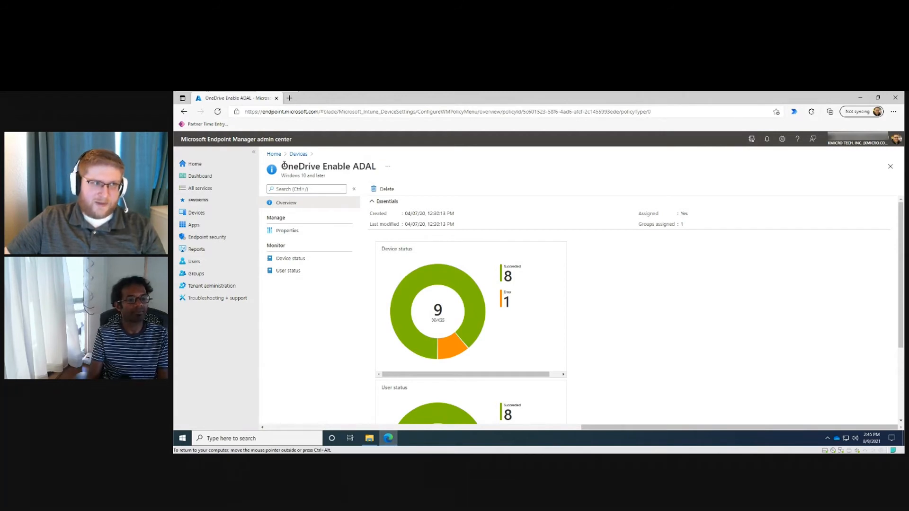
drag(505, 275, 514, 279)
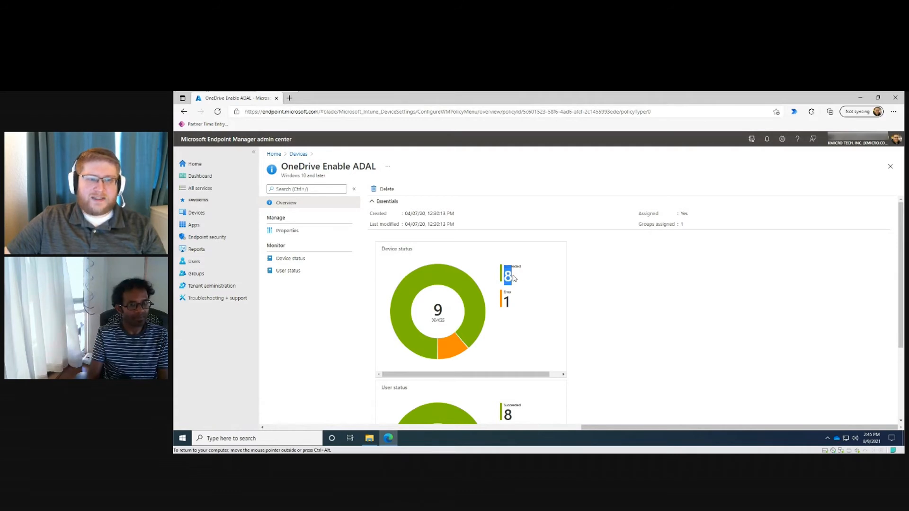
click(520, 278)
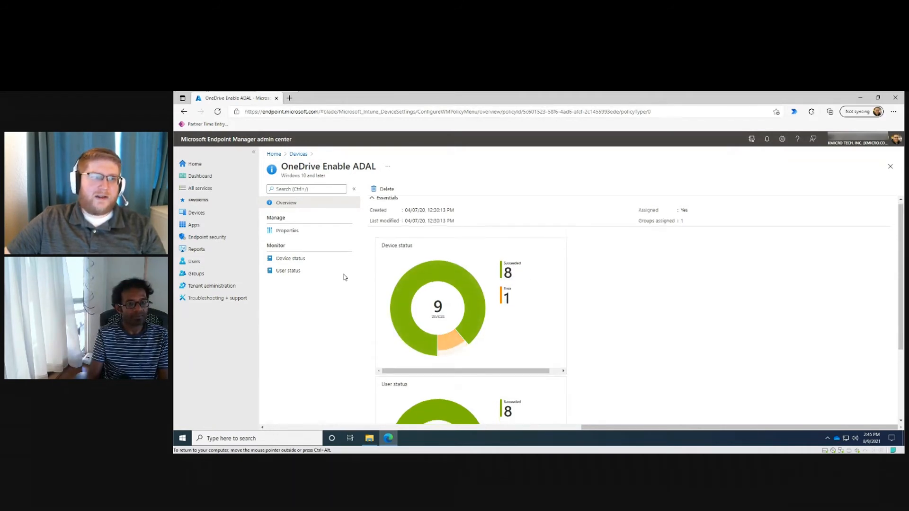
click(316, 261)
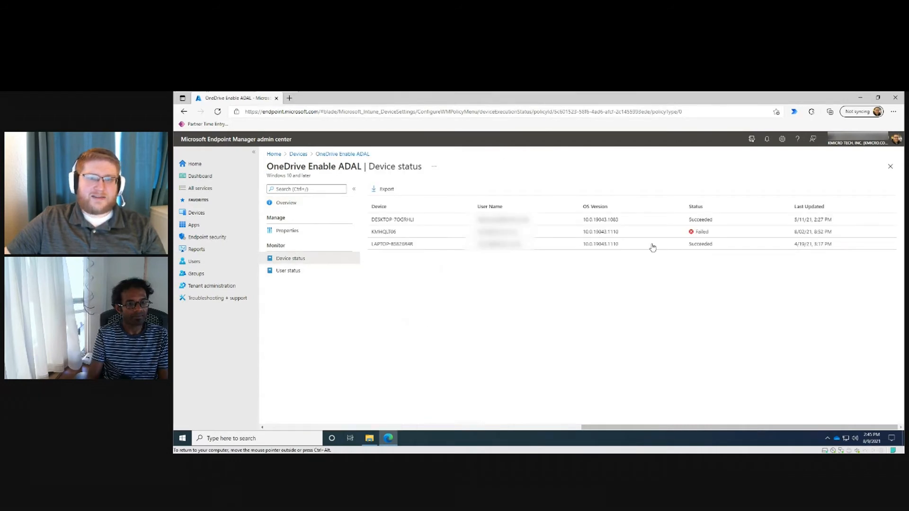
click(707, 235)
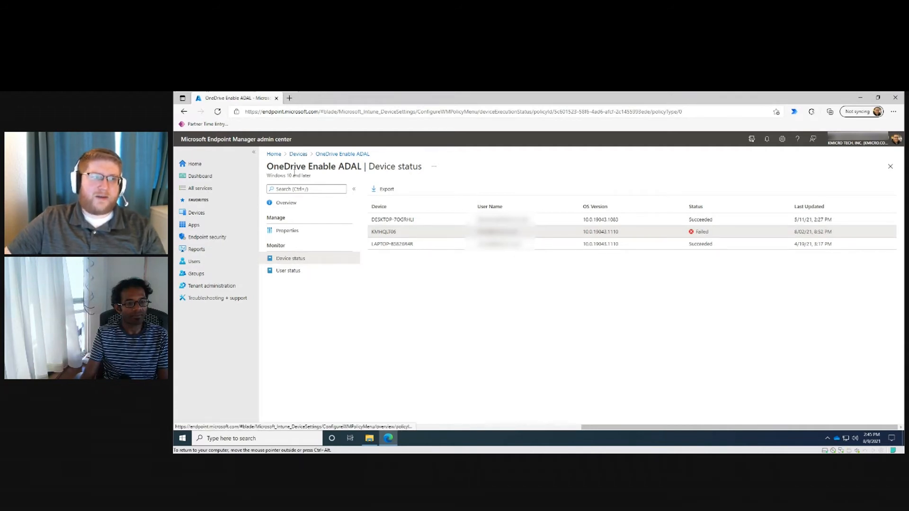
Leave the script and return to the full list of all apps.
click(298, 153)
click(193, 225)
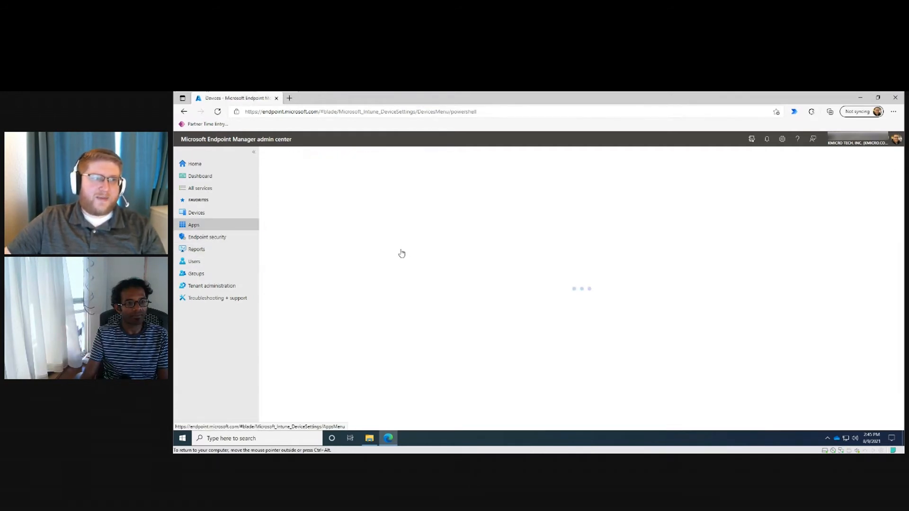
click(300, 215)
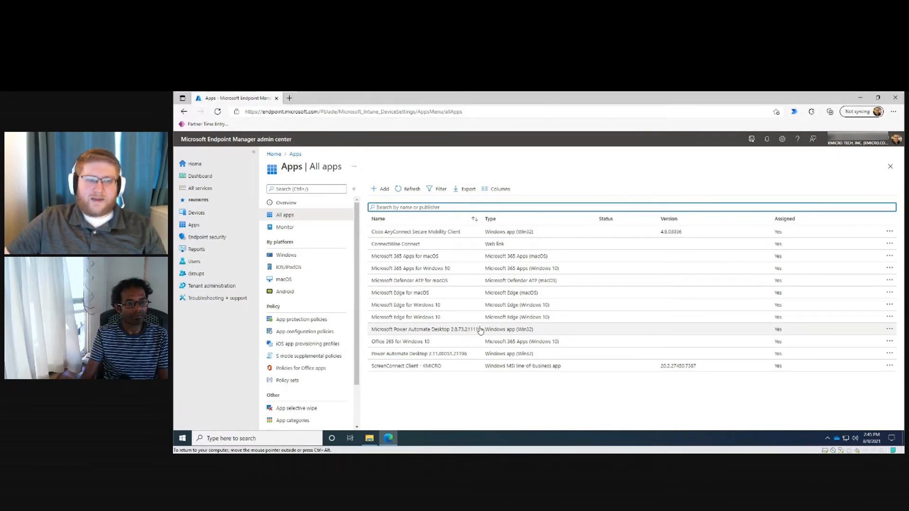
Open the list of all devices, select the corporate device DESKTOP-1EJFN6F and display its discovered apps.
click(206, 215)
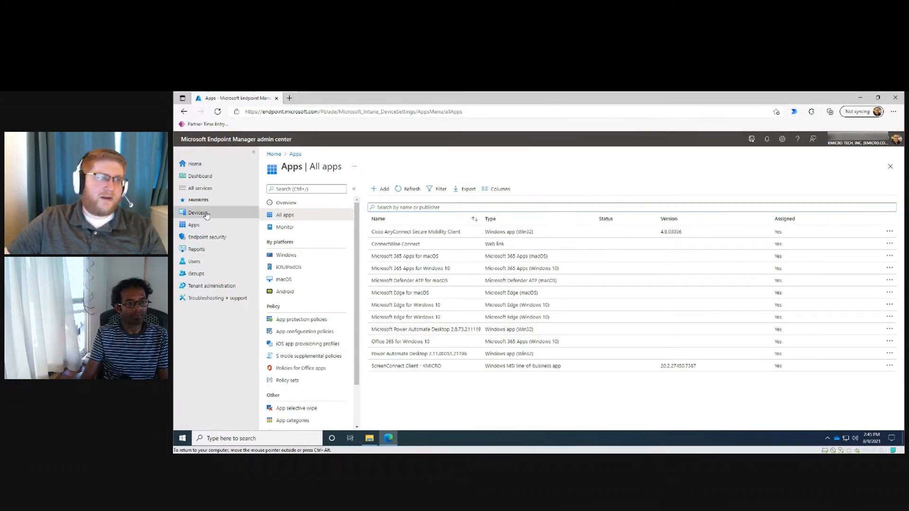
click(311, 218)
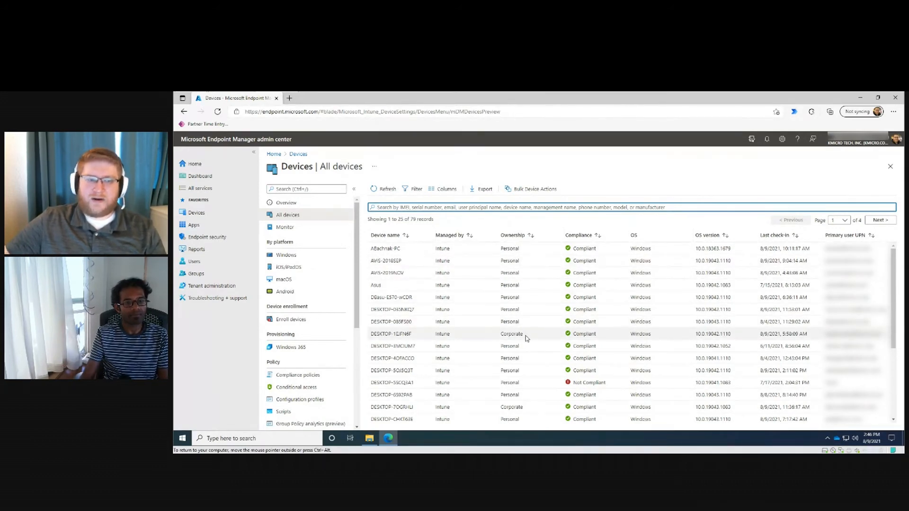
click(499, 335)
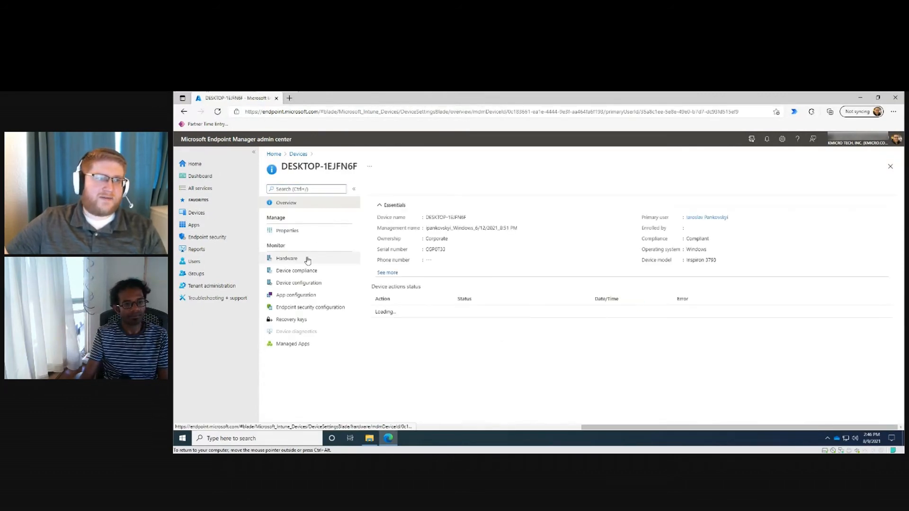
click(305, 270)
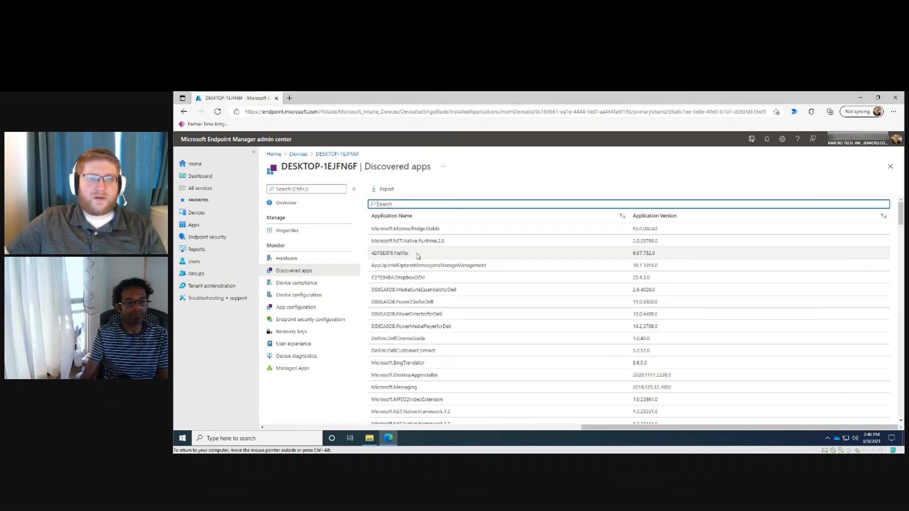
Look through the device's discovered apps and search them for "power".
scroll(418, 256, down, 8)
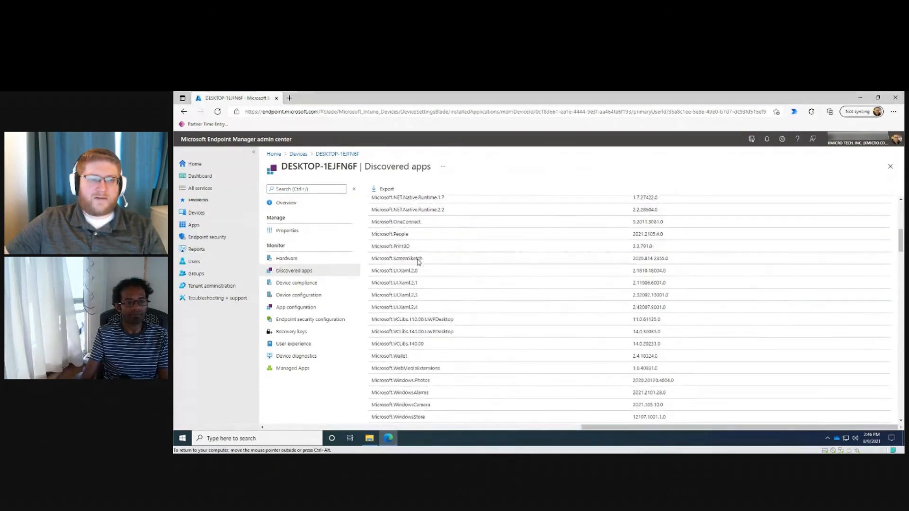
scroll(419, 262, down, 10)
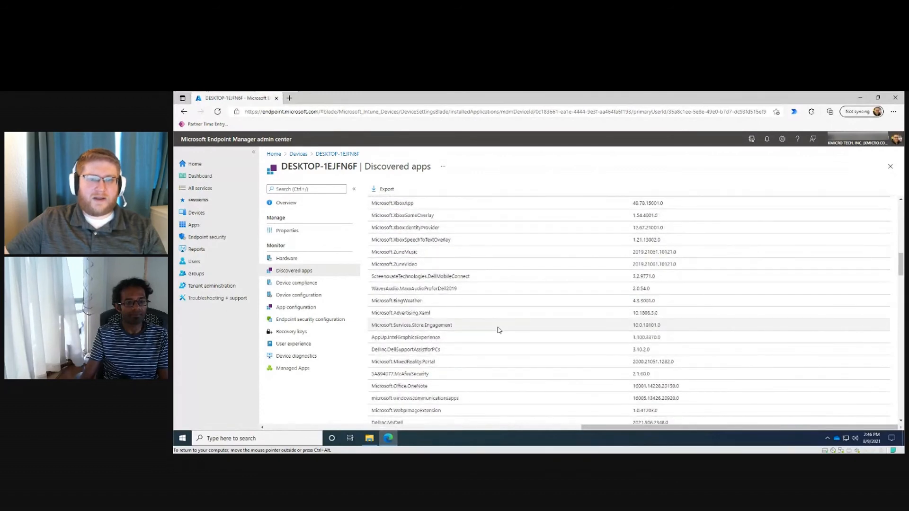
scroll(503, 345, up, 10)
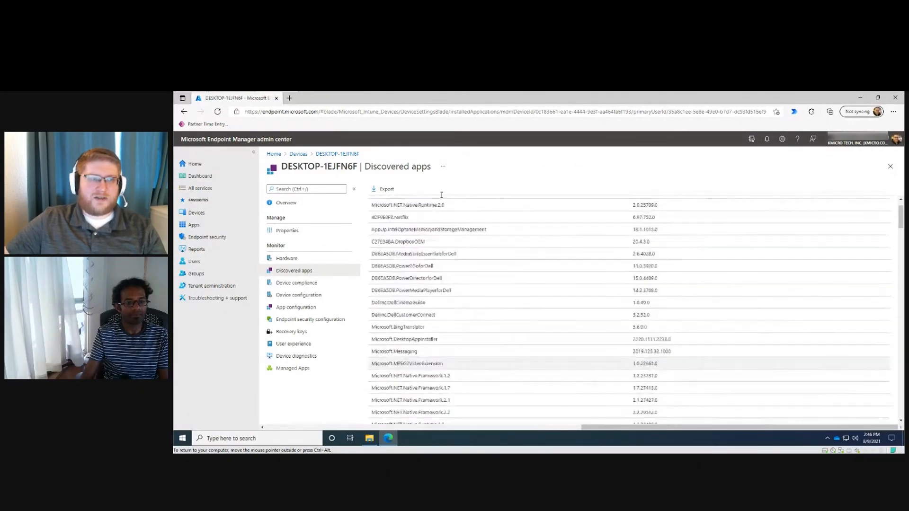
click(434, 204)
text(power)
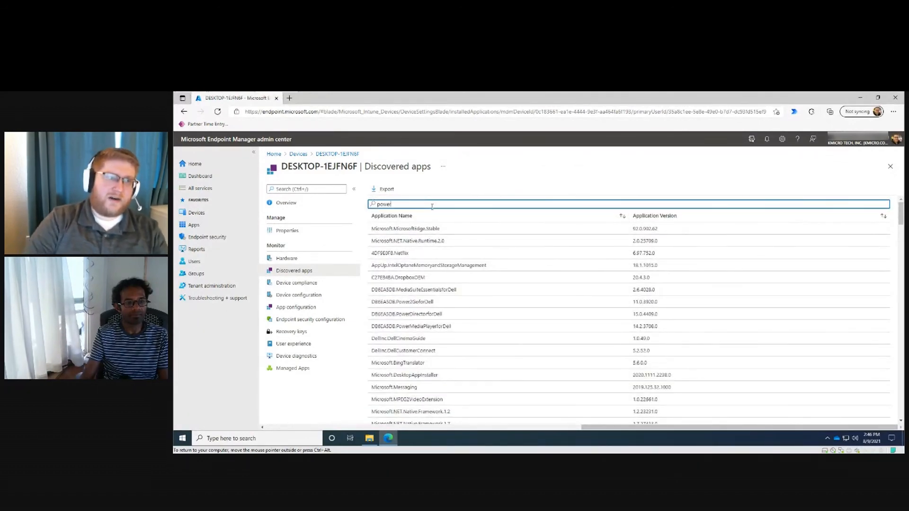